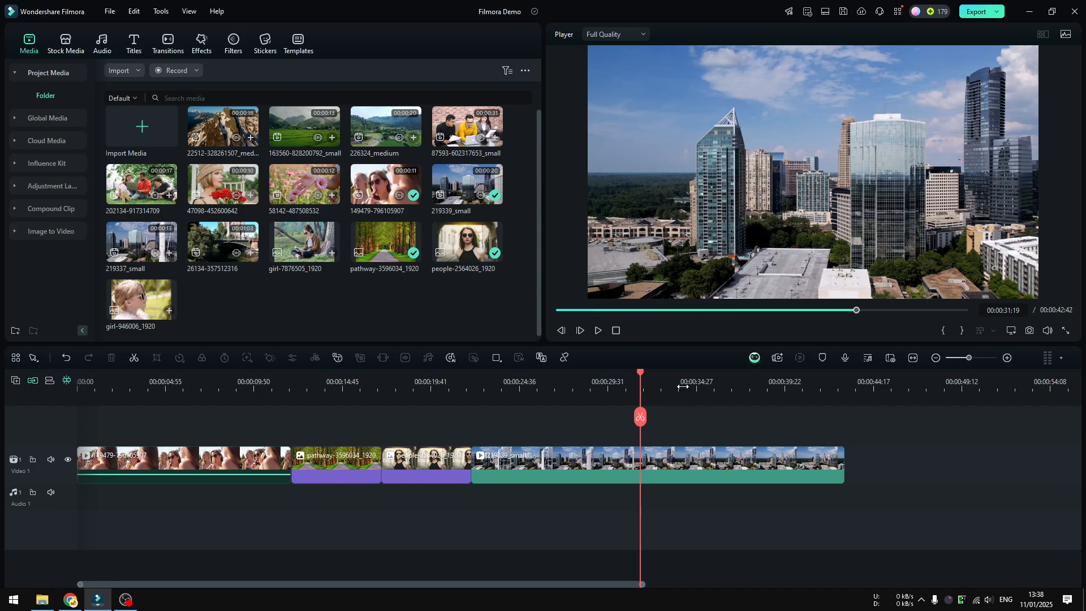
# Launch the PC screen recorder from Filmora, dismiss the webcam notice and collapse the recorder's settings
pyautogui.click(704, 386)
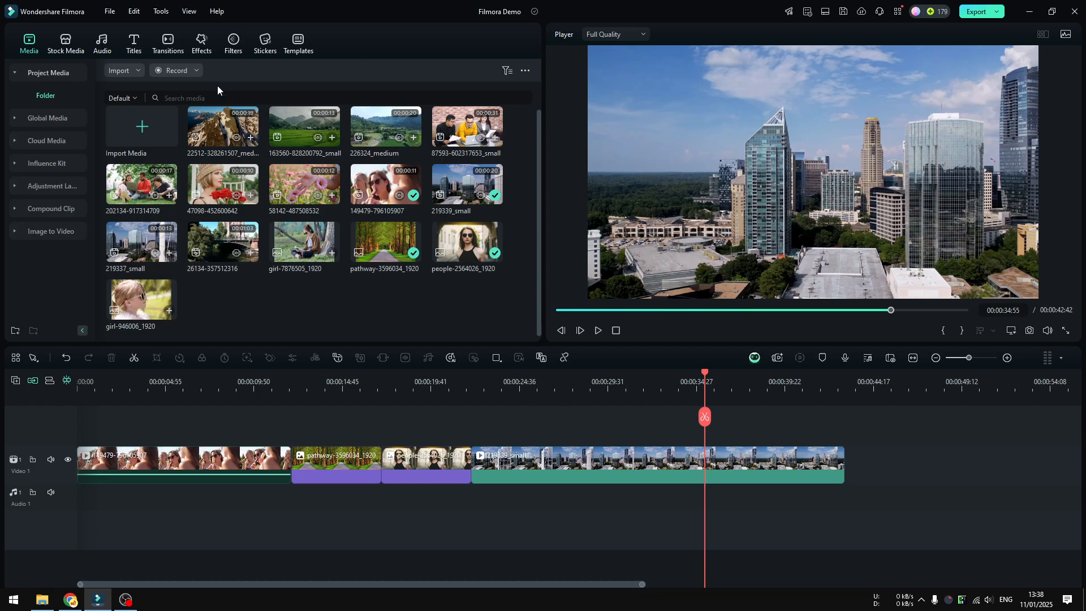
pyautogui.click(112, 11)
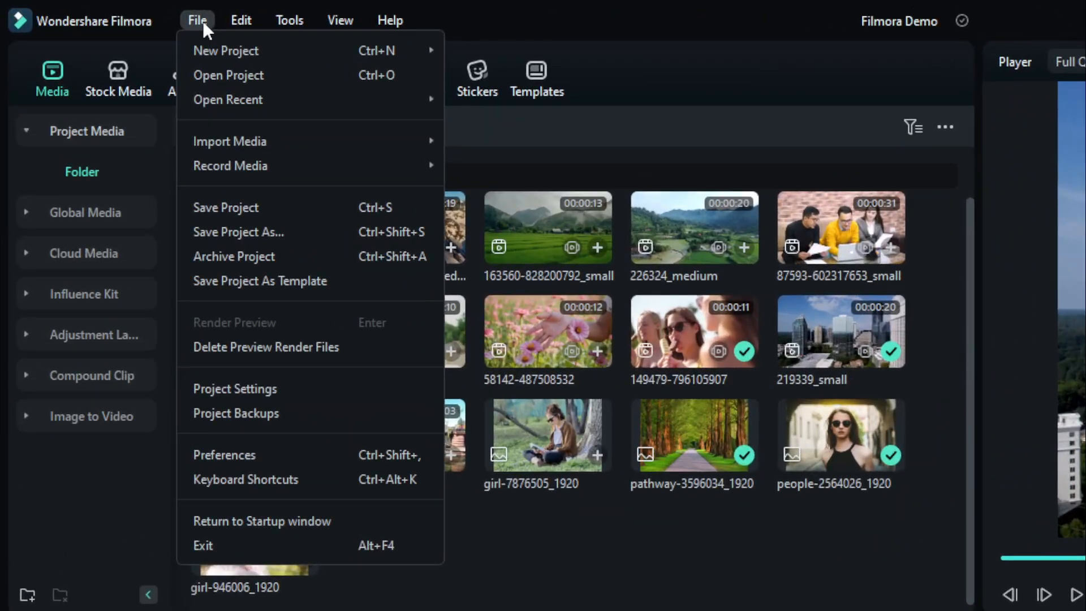
pyautogui.moveTo(224, 171)
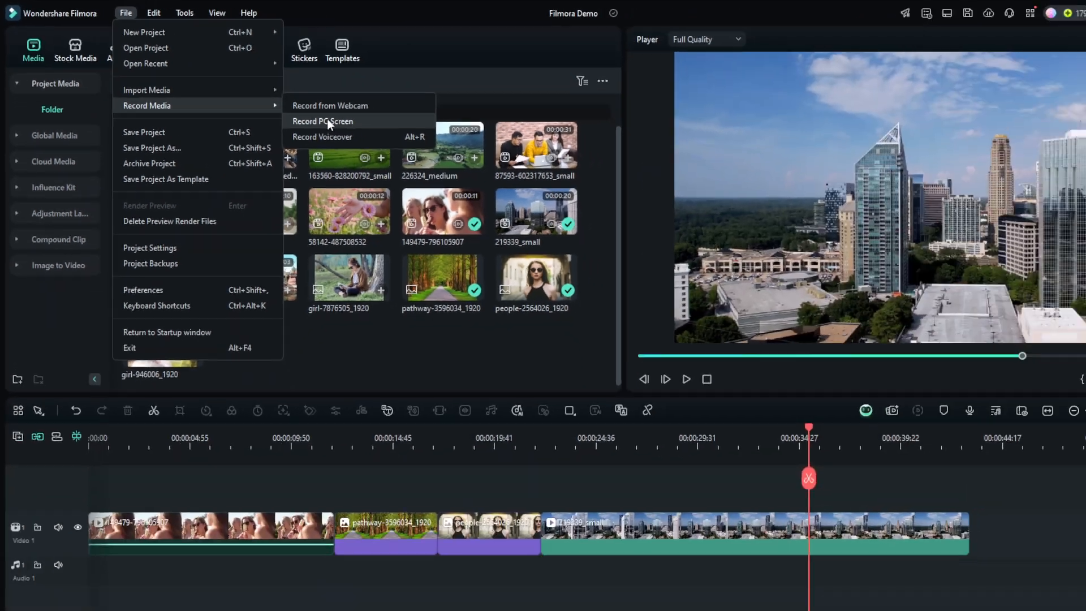
pyautogui.click(516, 191)
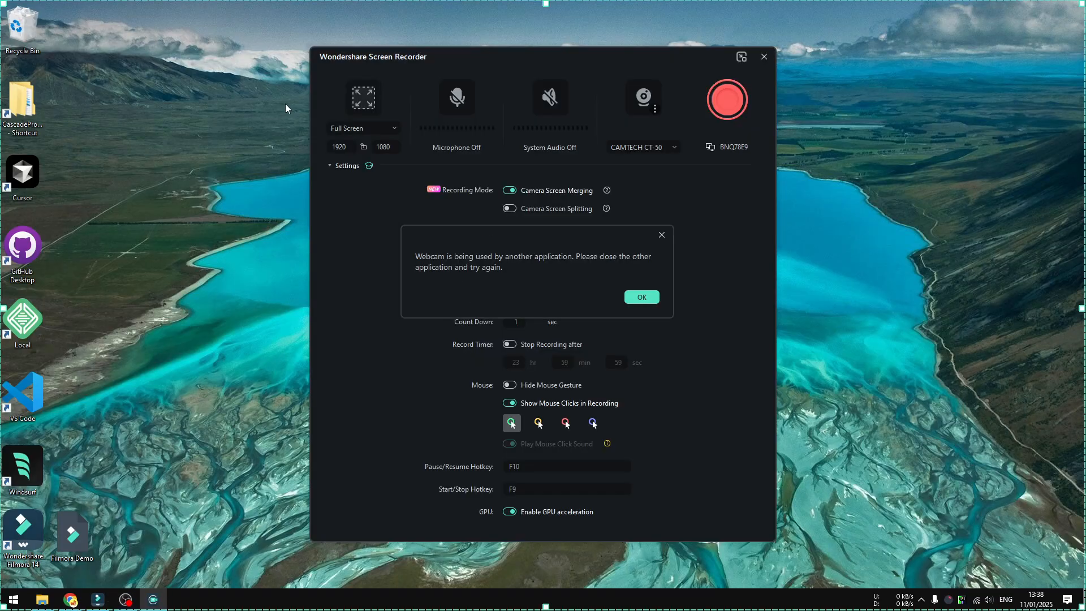
pyautogui.click(637, 296)
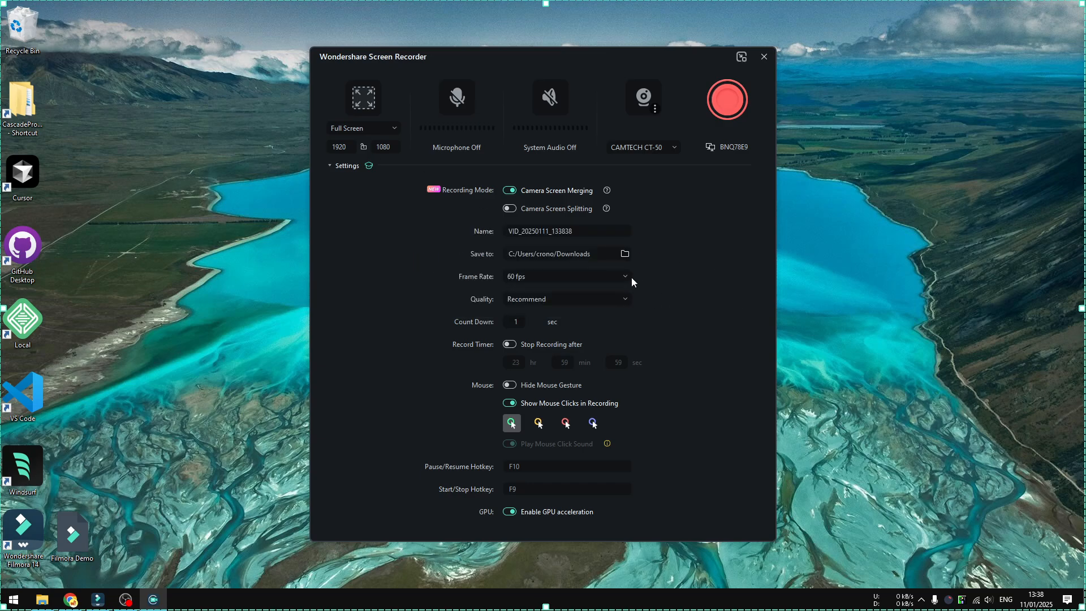
pyautogui.click(339, 166)
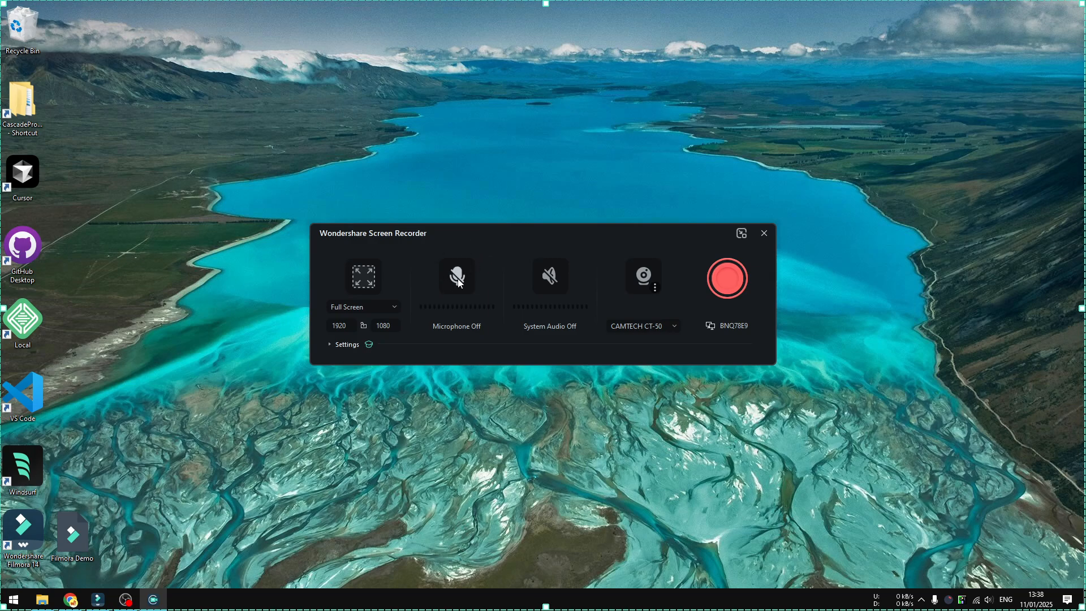
# Try the Custom and Target Window capture areas, picking the desktop as the target
pyautogui.click(377, 306)
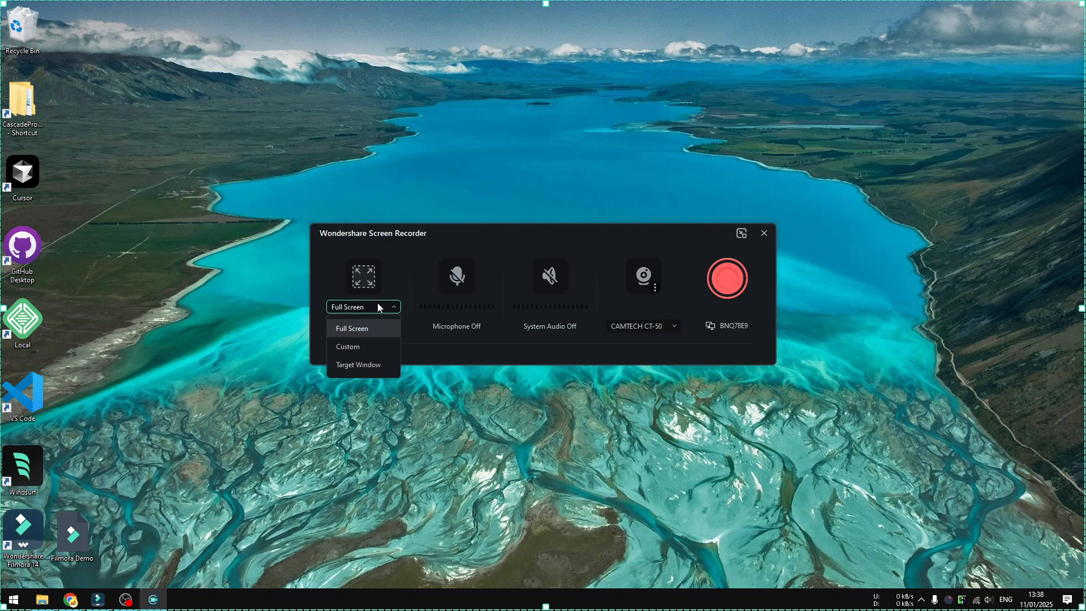
pyautogui.click(361, 346)
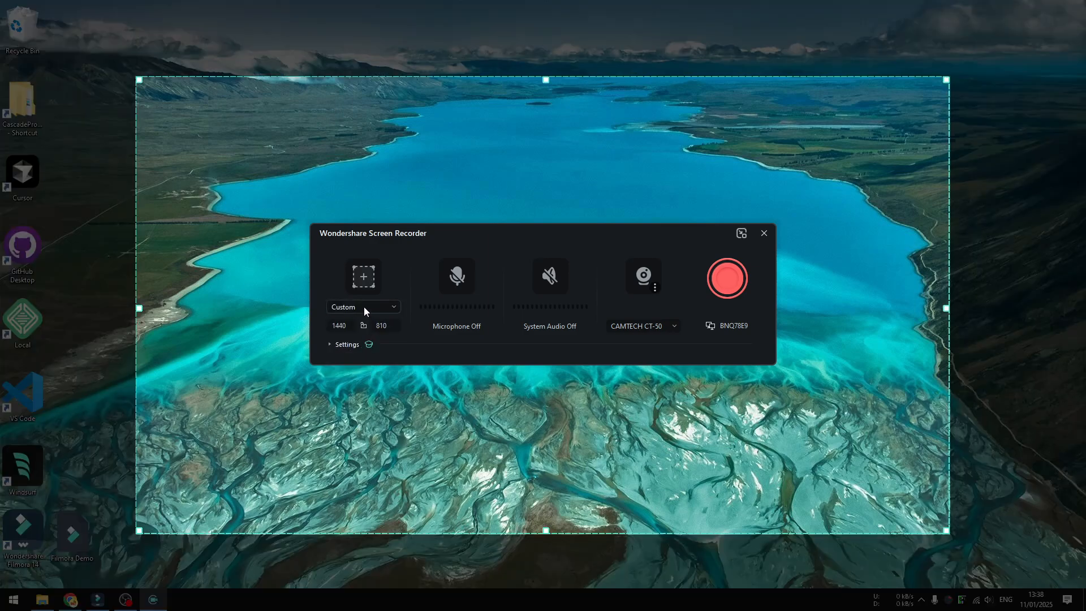
pyautogui.click(363, 306)
pyautogui.click(363, 366)
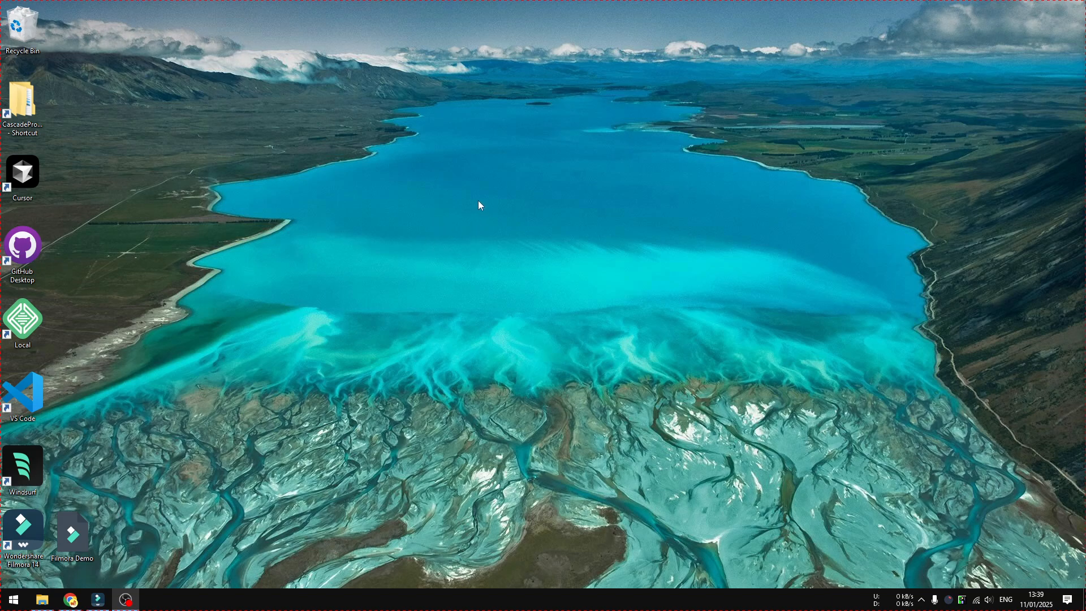
pyautogui.click(462, 191)
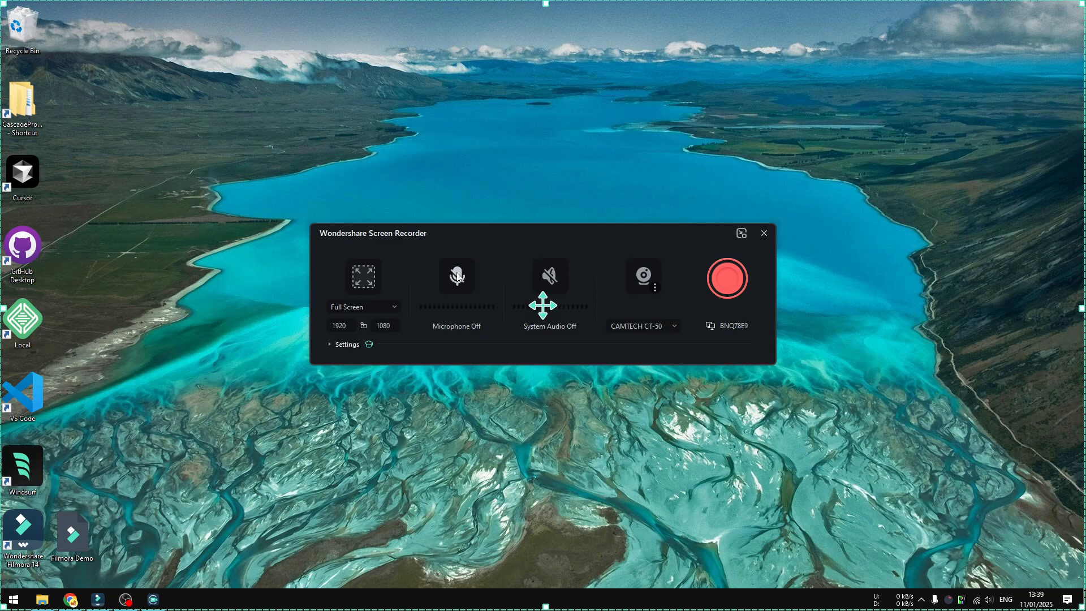
# Move the recorder window higher, try the microphone on, view its input devices and turn it off again
pyautogui.moveTo(519, 237); pyautogui.dragTo(515, 177)
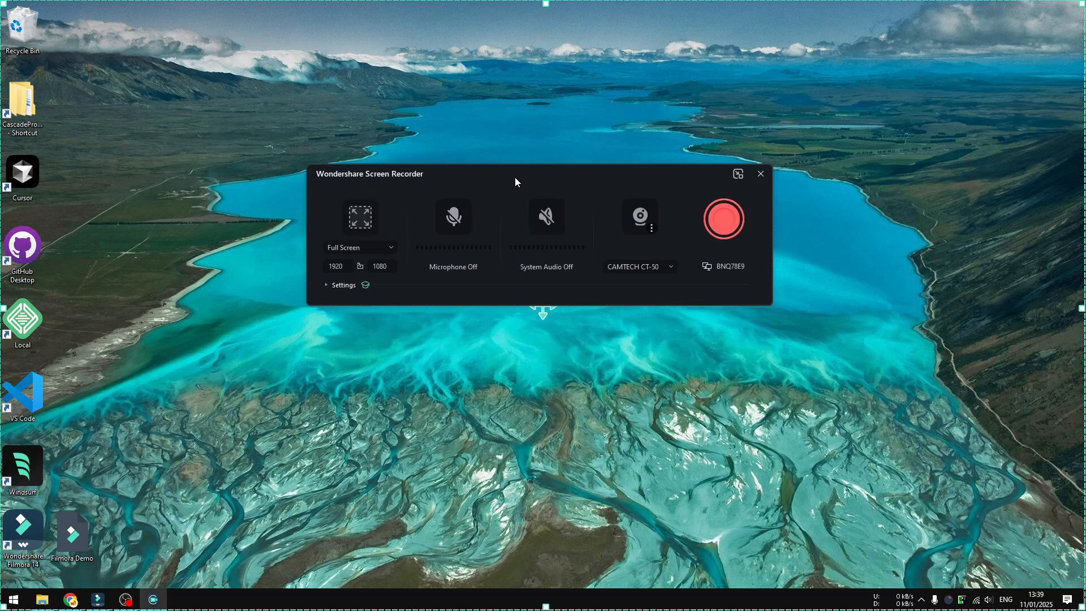
pyautogui.click(459, 225)
pyautogui.click(459, 225)
pyautogui.click(459, 225)
pyautogui.click(464, 268)
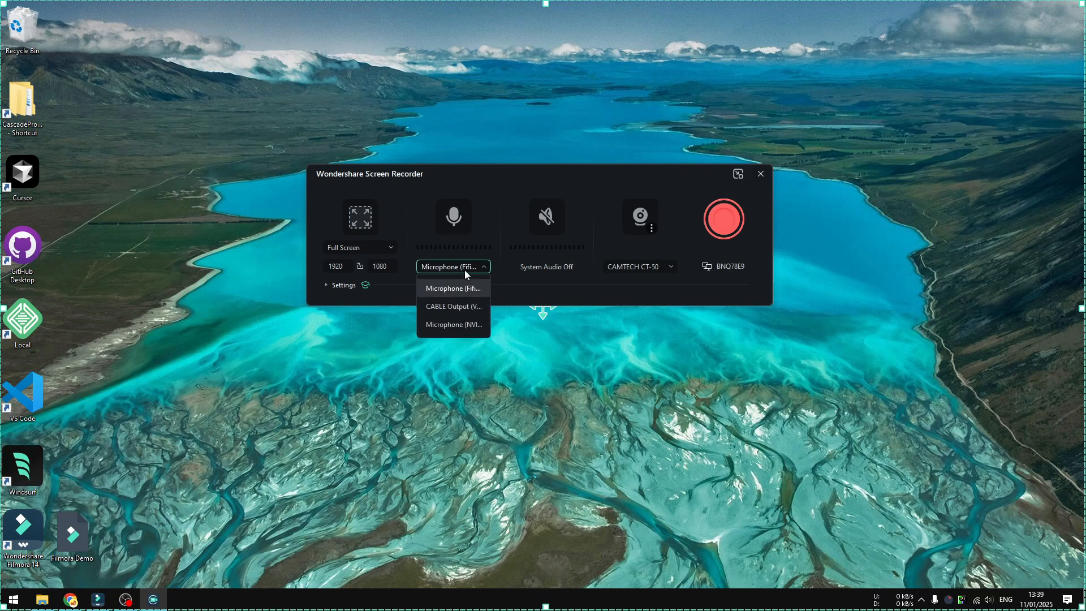
pyautogui.click(464, 270)
pyautogui.click(468, 217)
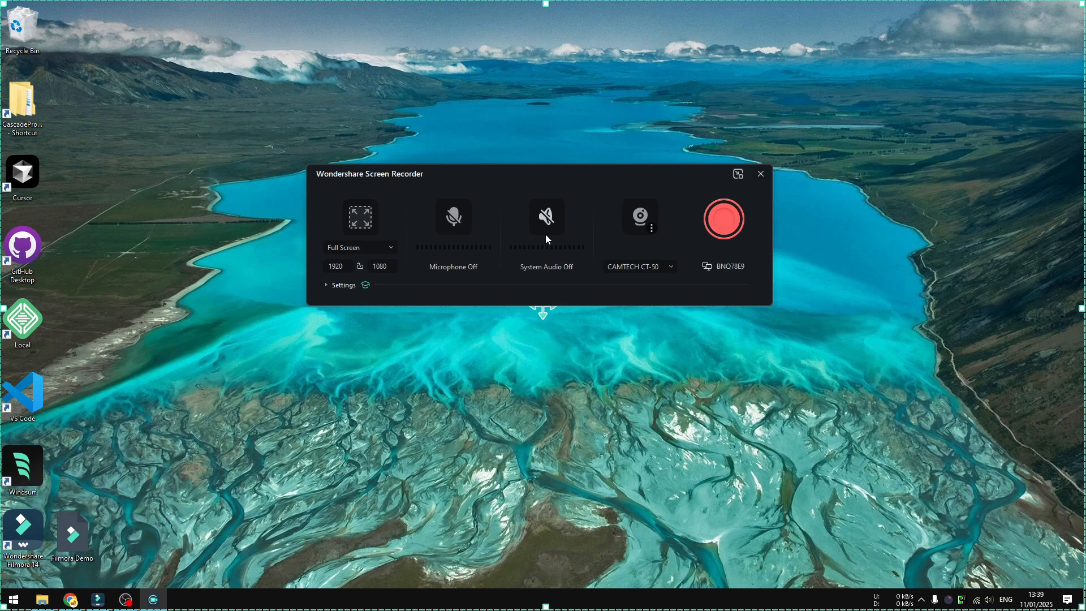
# Turn off the camera for the recording and expand the recorder's settings
pyautogui.click(635, 227)
pyautogui.click(705, 269)
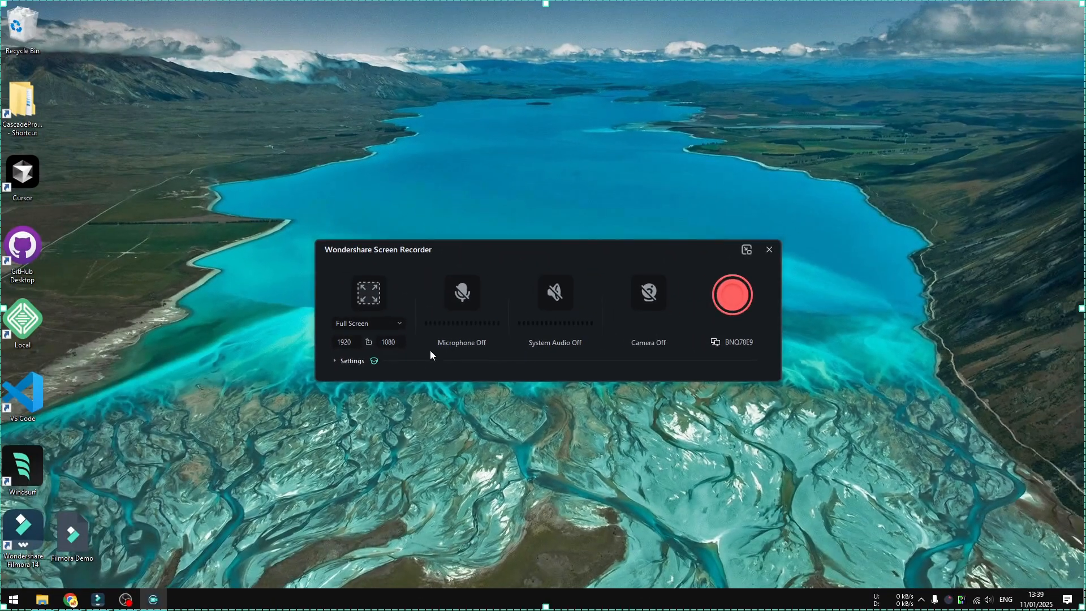
pyautogui.click(337, 360)
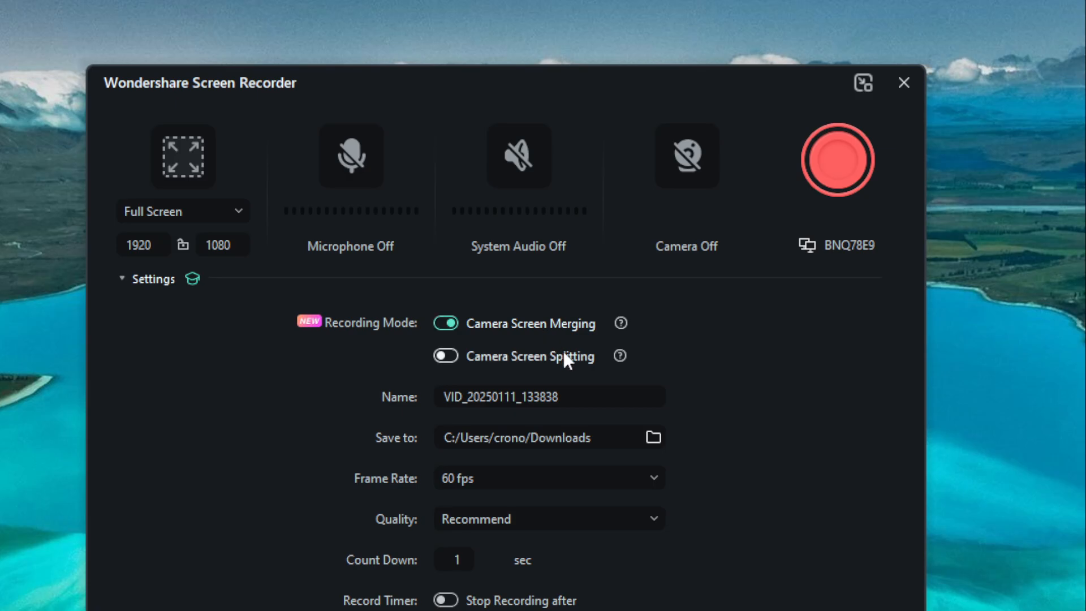
# Alternate the recording mode between Camera Screen Splitting and Camera Screen Merging, ending on Camera Screen Merging
pyautogui.click(451, 322)
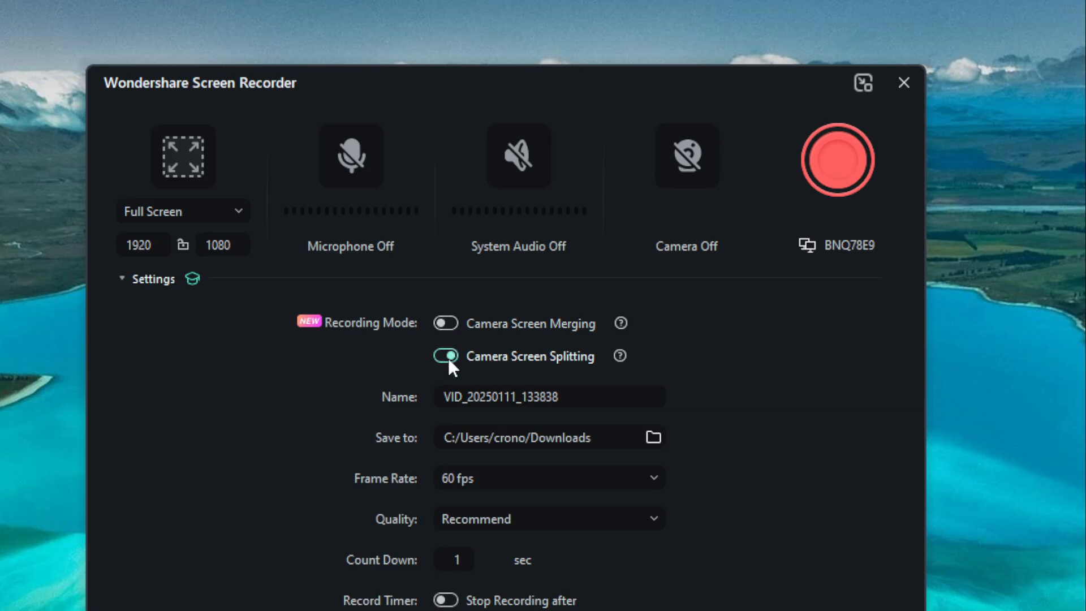
pyautogui.click(448, 357)
pyautogui.click(450, 319)
pyautogui.click(443, 324)
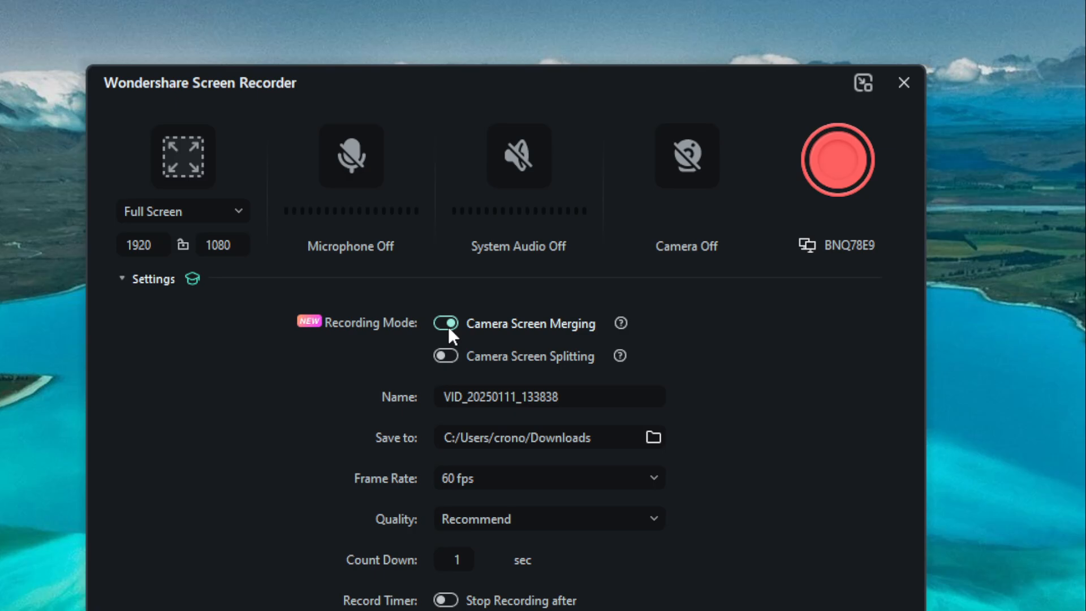
pyautogui.click(448, 361)
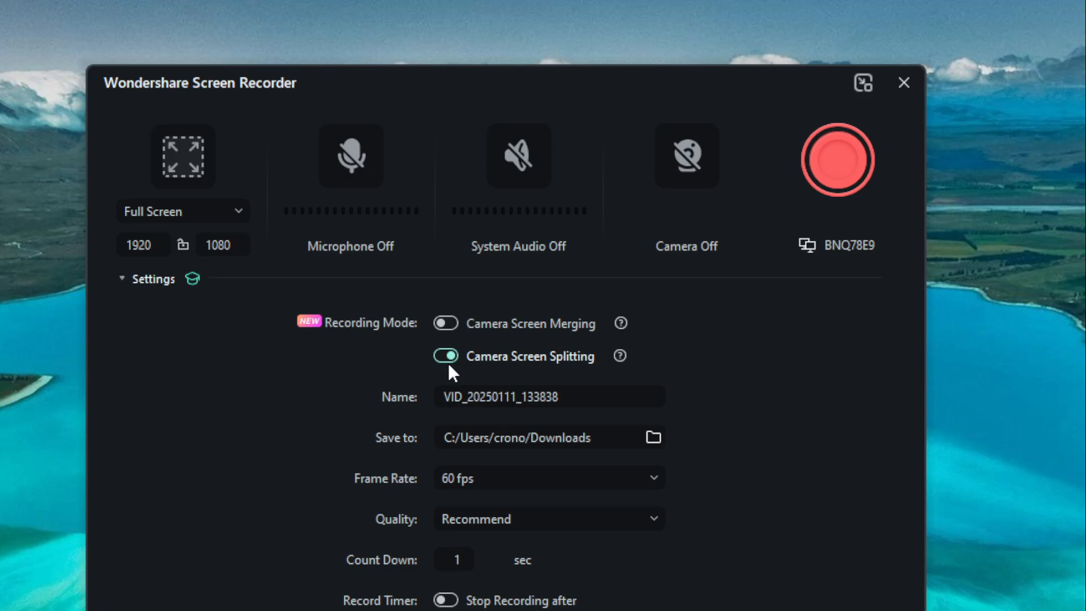
pyautogui.click(445, 323)
pyautogui.click(461, 362)
pyautogui.click(453, 327)
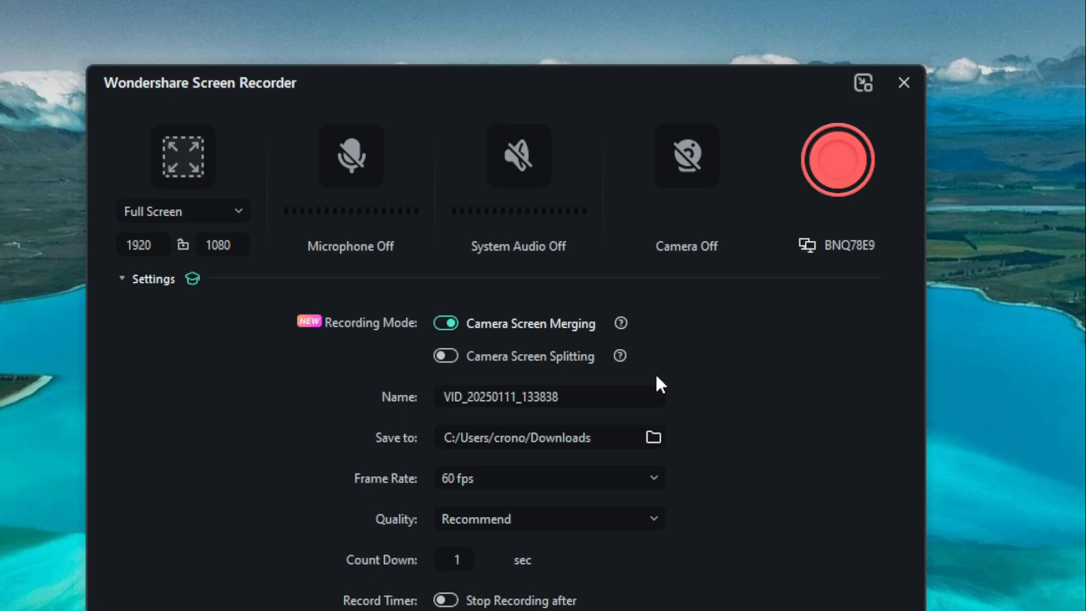
# Review the recorder's frame rate, quality and countdown settings, keeping their current values
pyautogui.click(585, 476)
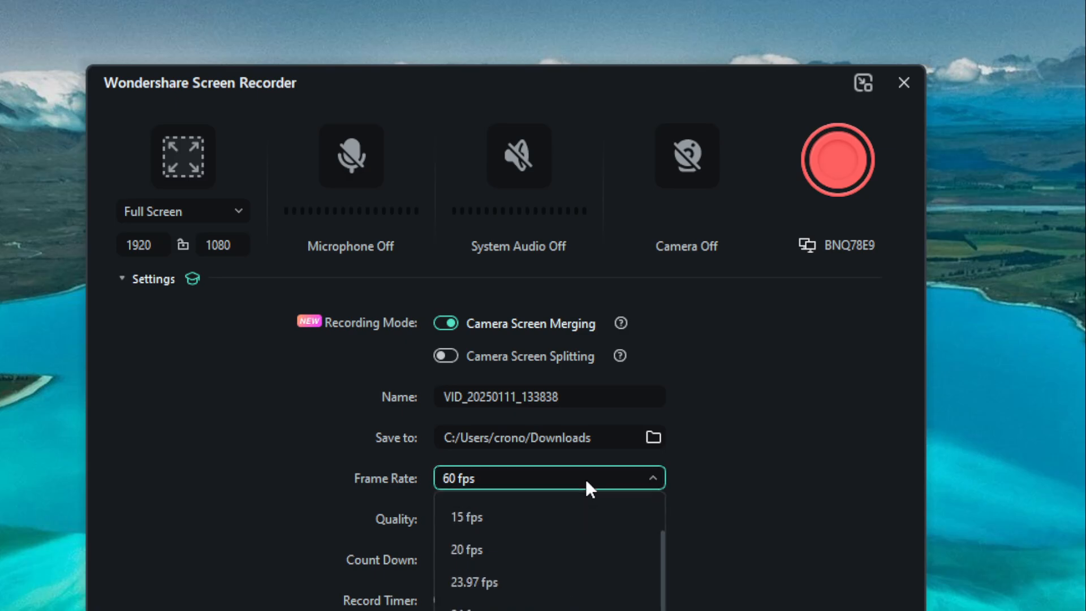
pyautogui.click(584, 477)
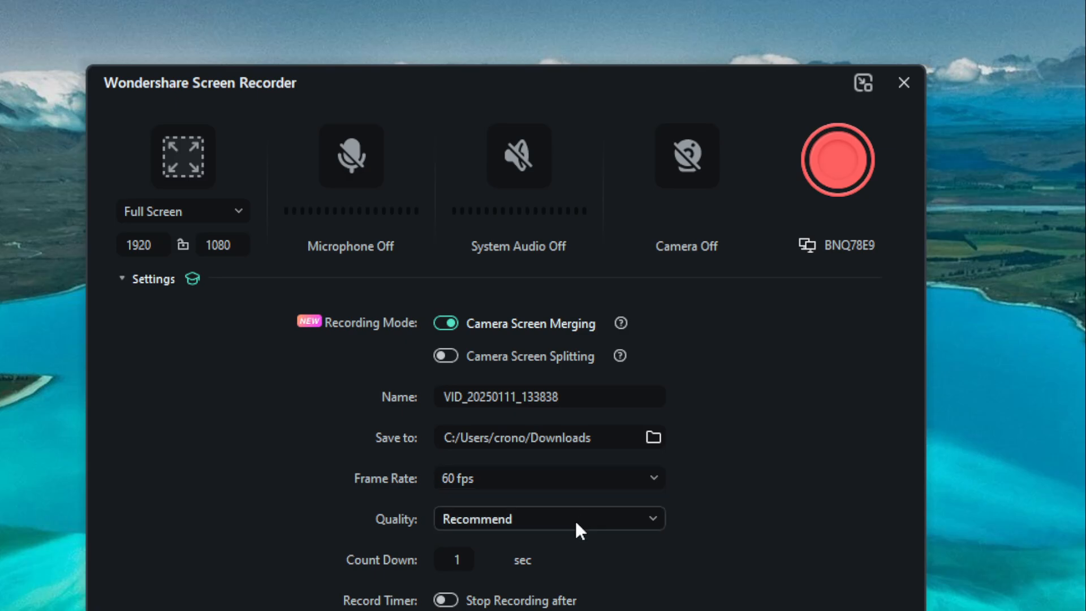
pyautogui.click(575, 518)
pyautogui.click(574, 518)
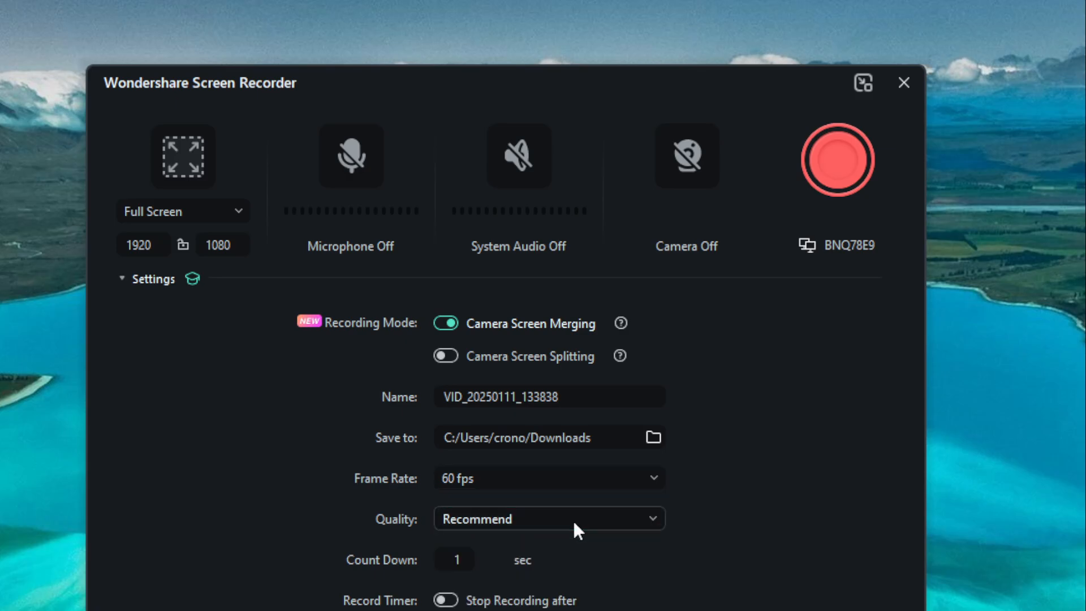
pyautogui.click(464, 555)
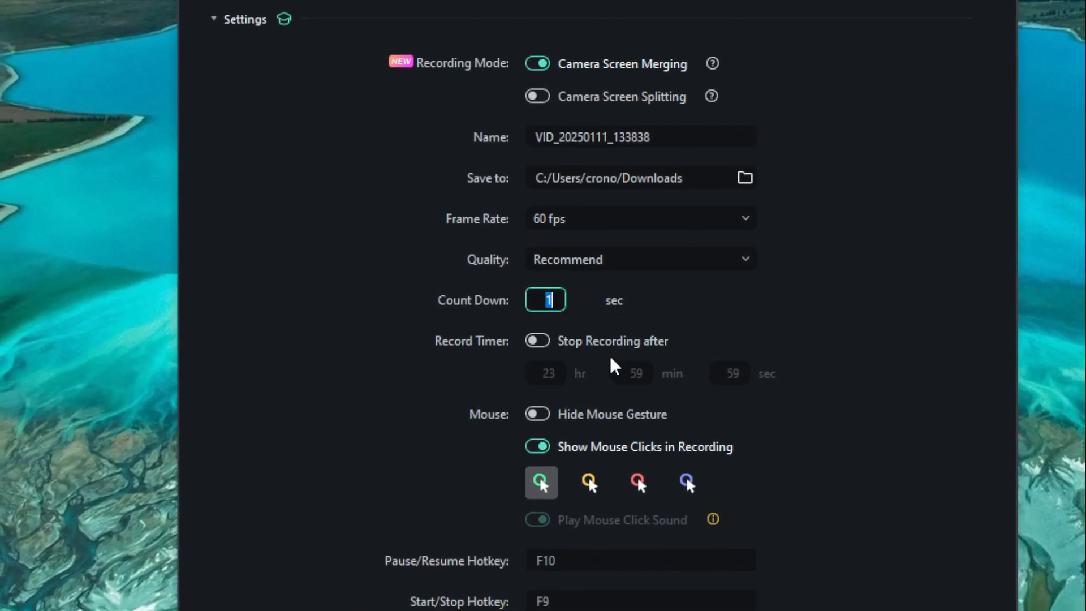
# Enable the timer that stops recording automatically and choose the red highlight for mouse clicks
pyautogui.click(541, 340)
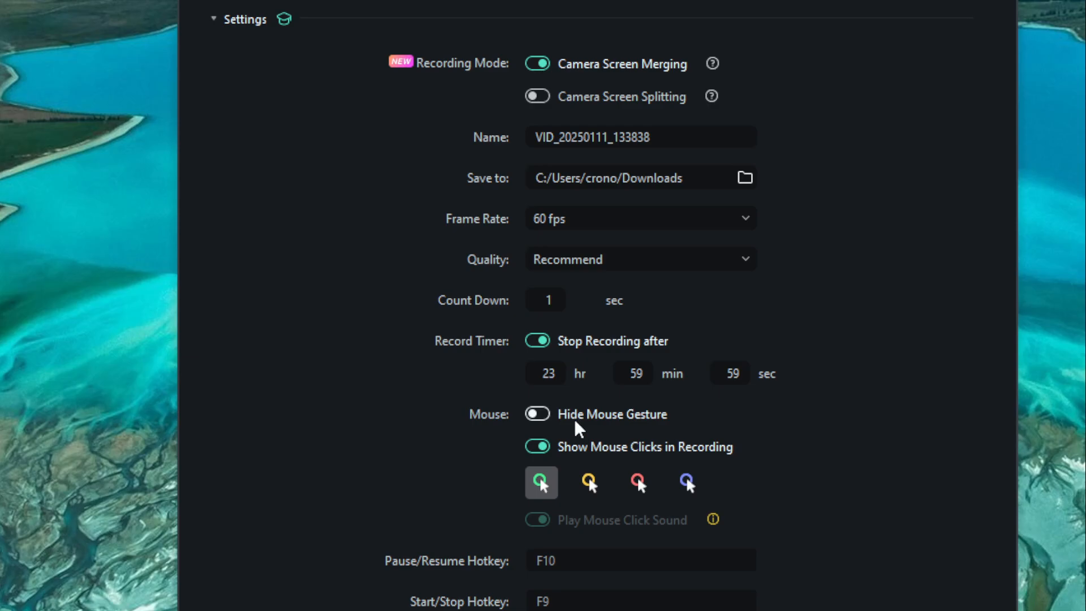
pyautogui.click(534, 414)
pyautogui.click(535, 413)
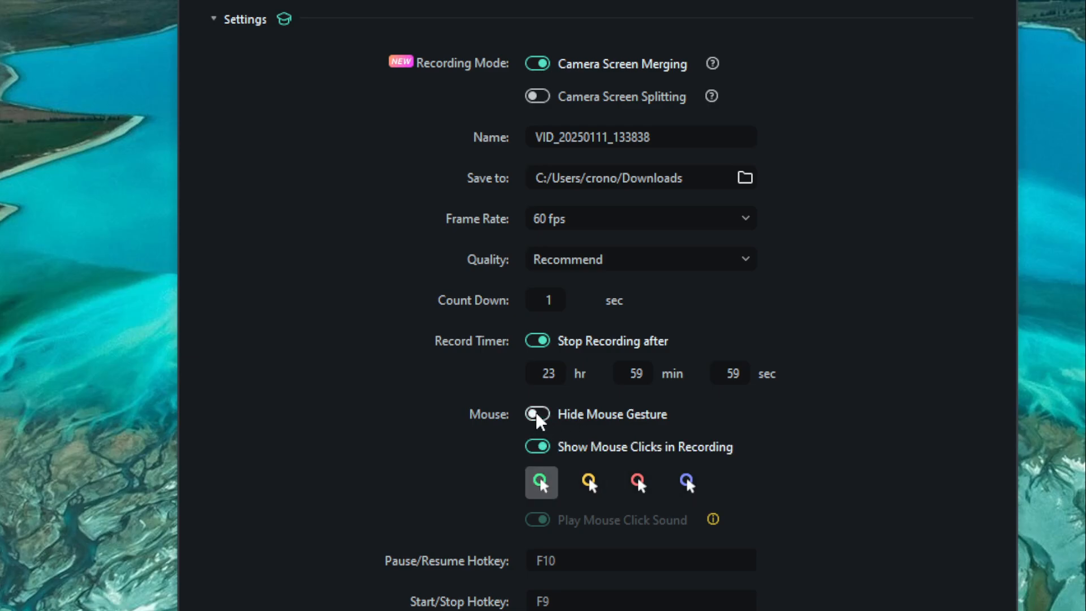
pyautogui.click(587, 484)
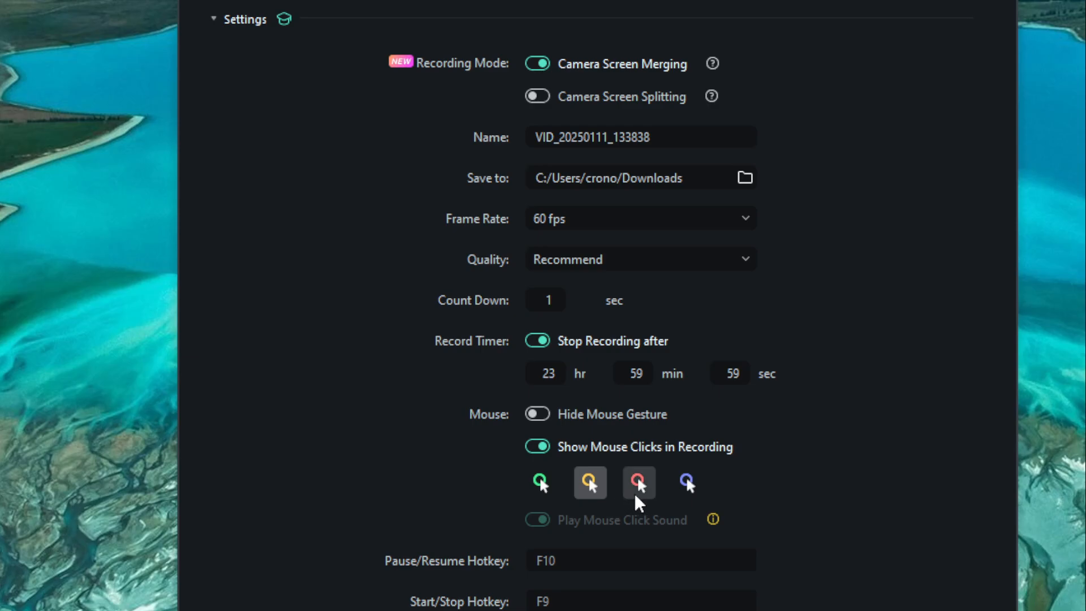
pyautogui.click(635, 492)
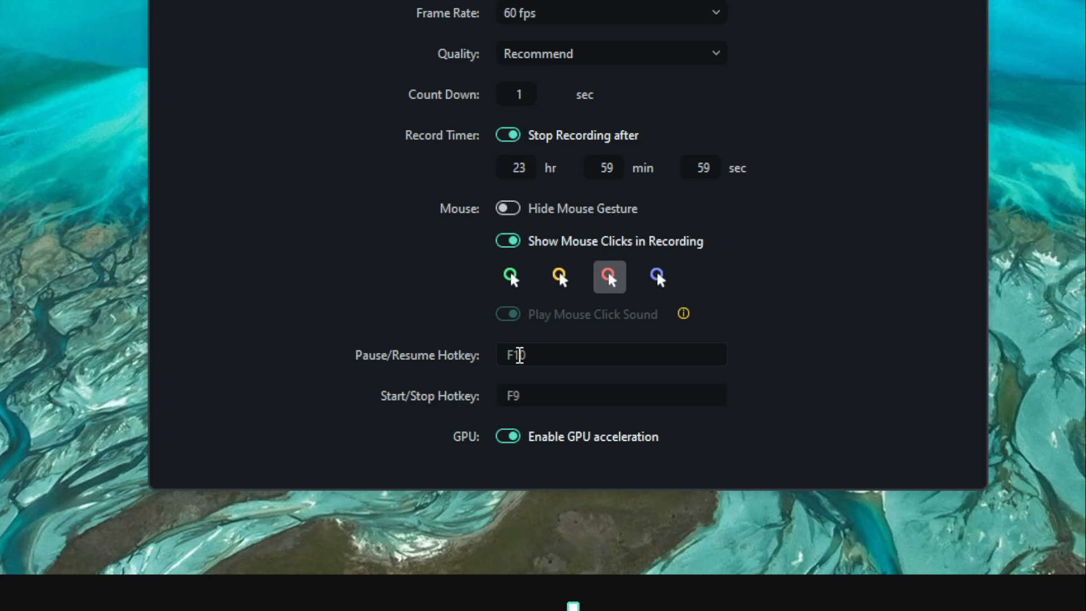
# Set the Pause/Resume hotkey to F7 and start the screen recording
pyautogui.click(531, 355)
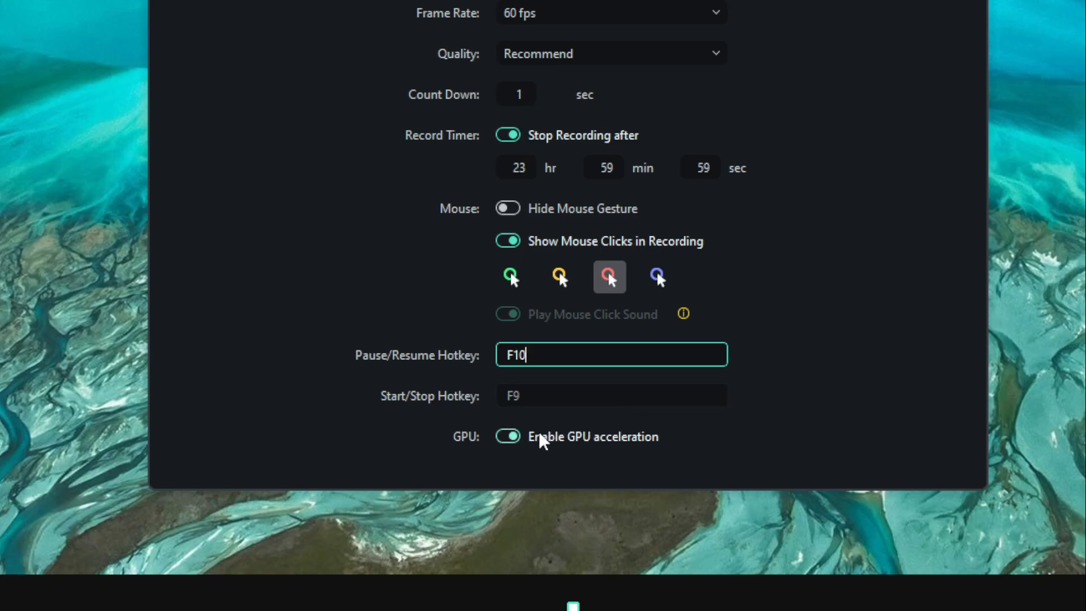
pyautogui.press('F7')
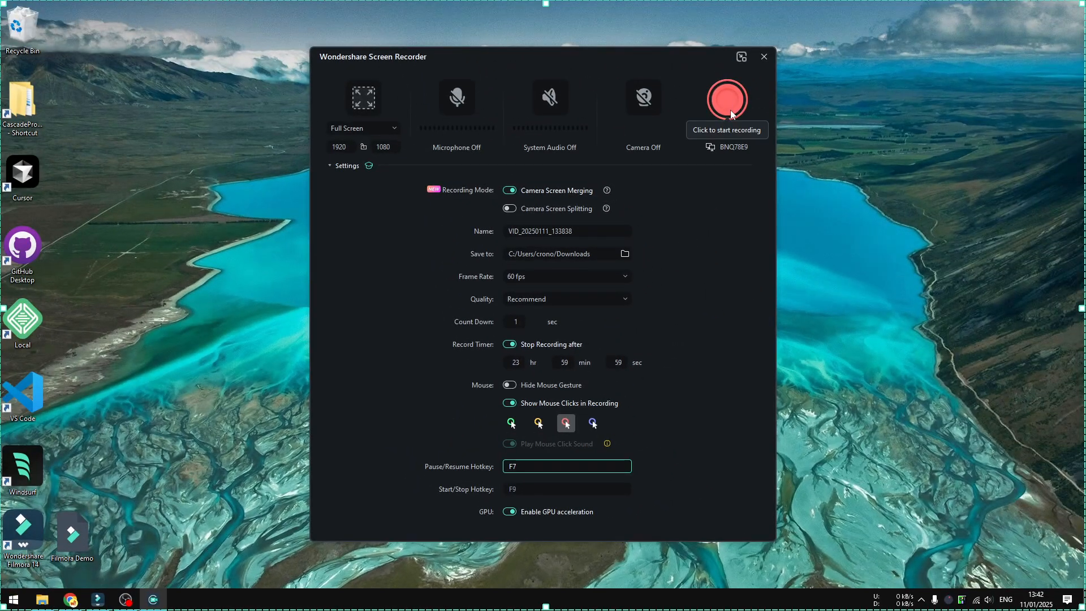
pyautogui.click(728, 109)
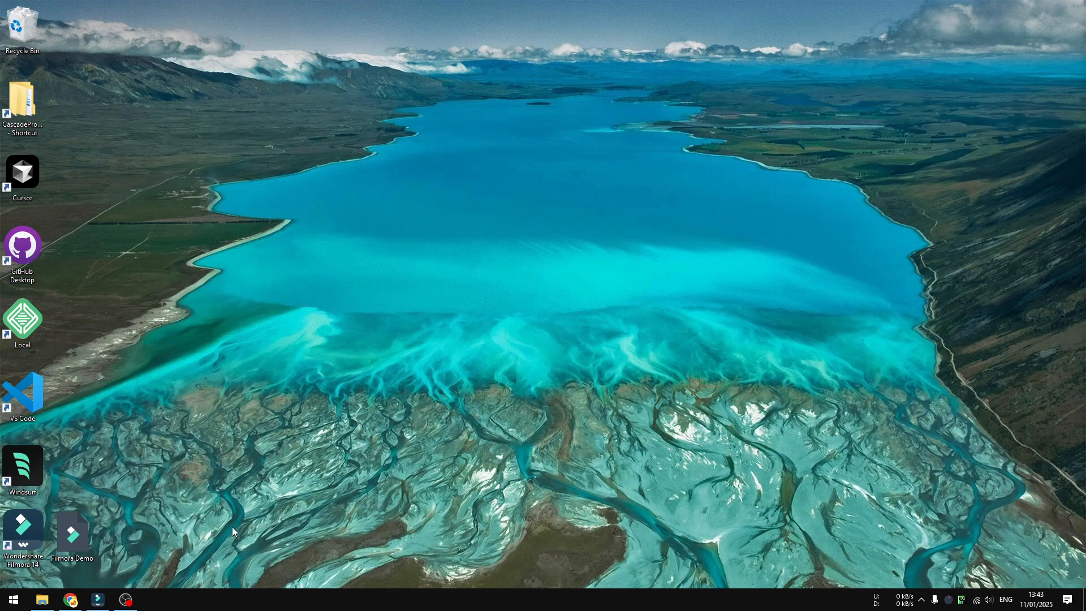
# Switch to Filmora, bring back the running PC screen recorder and stop the recording
pyautogui.click(97, 600)
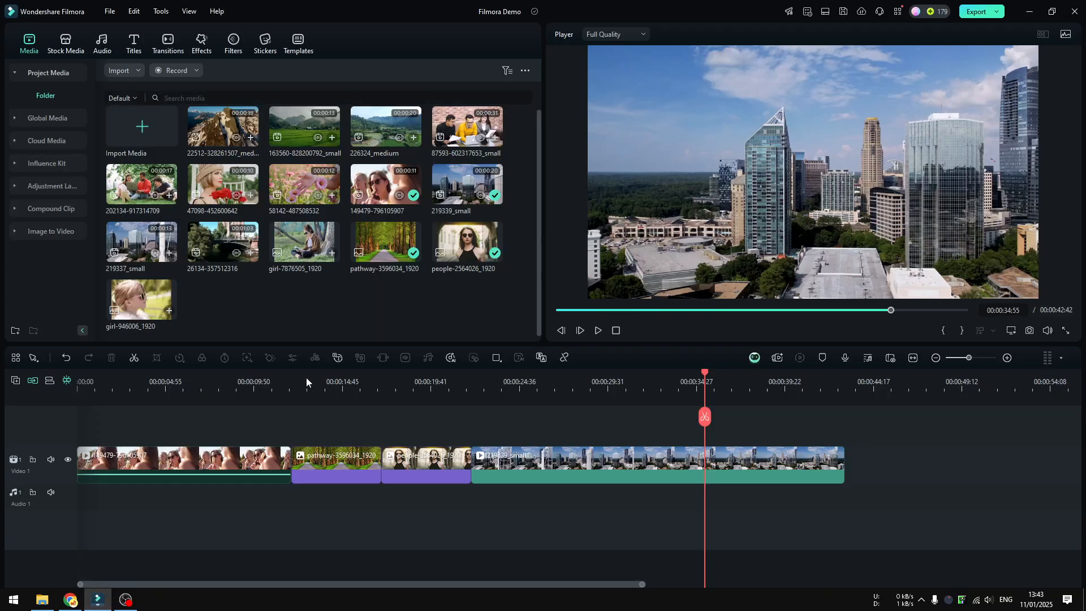
pyautogui.click(109, 11)
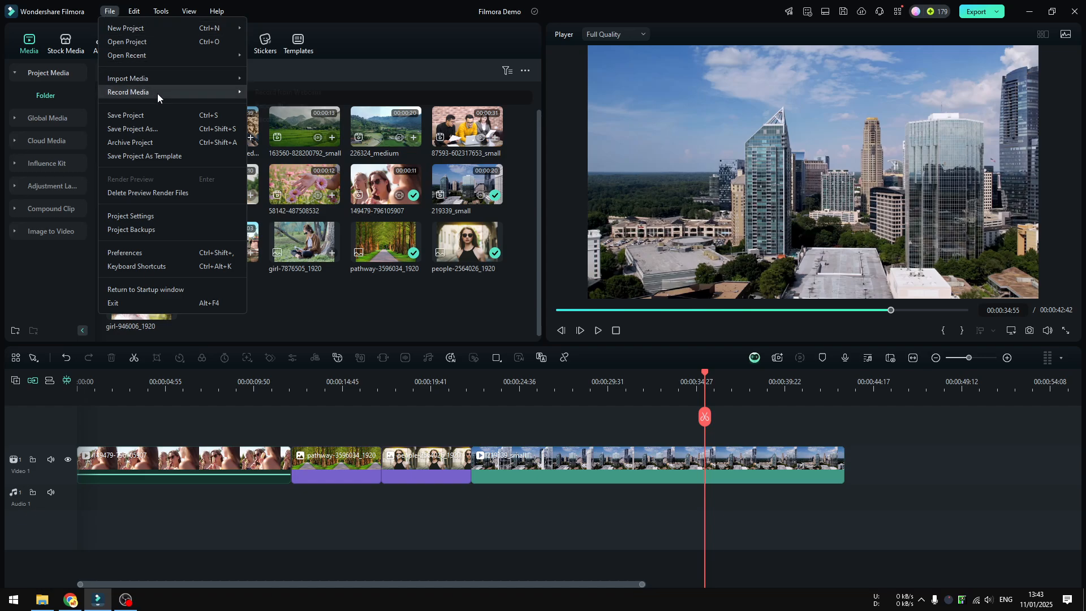
pyautogui.moveTo(157, 94)
pyautogui.click(286, 105)
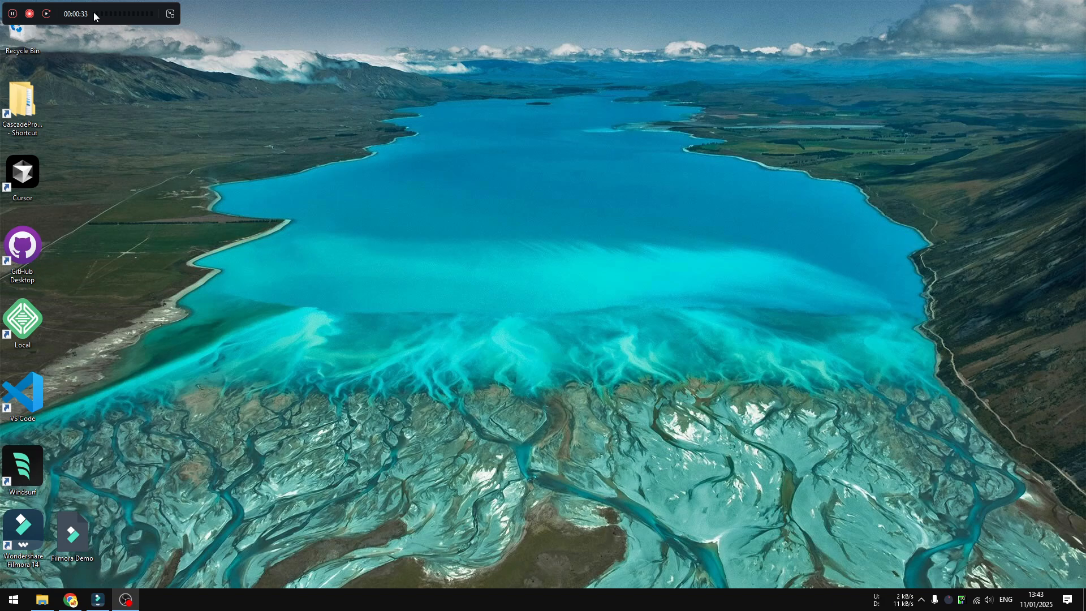
pyautogui.click(30, 17)
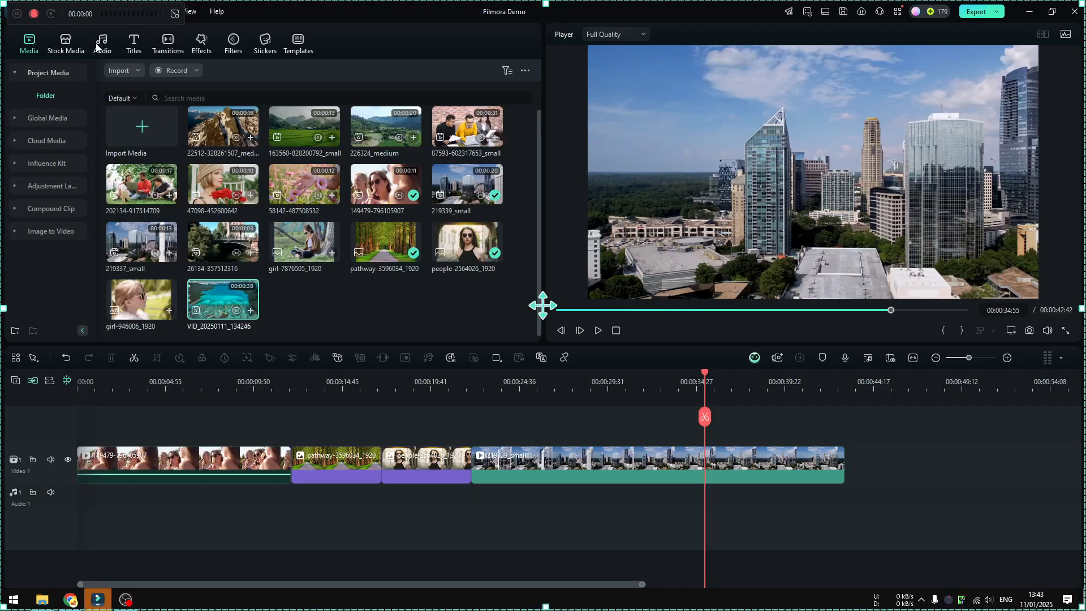
# Play the recorded clip VID_20250111_134246 from the project media and skim through it to the end
pyautogui.doubleClick(219, 295)
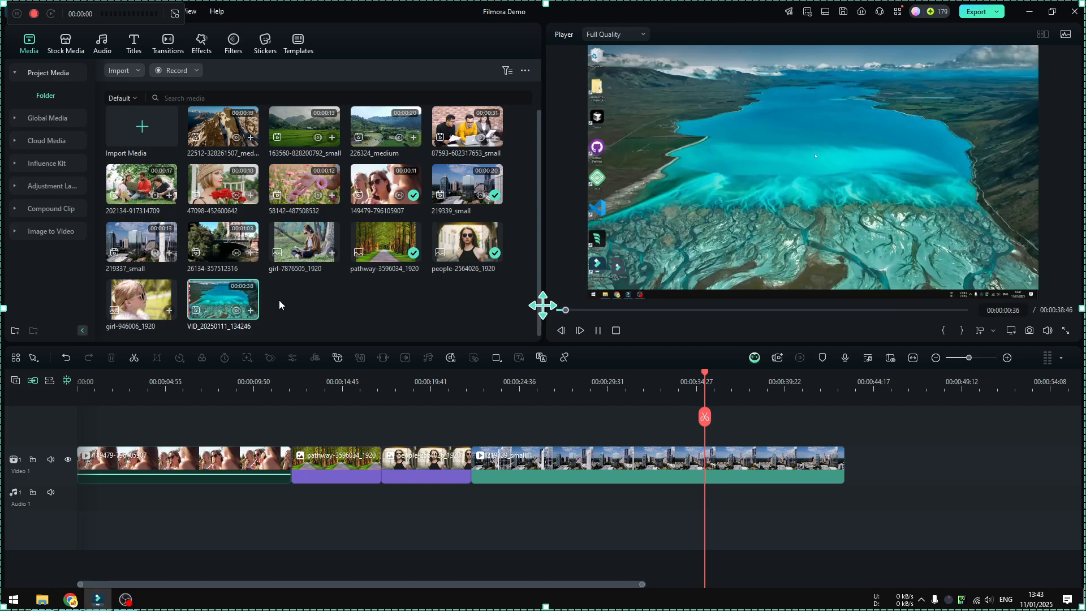
pyautogui.click(752, 310)
pyautogui.click(821, 310)
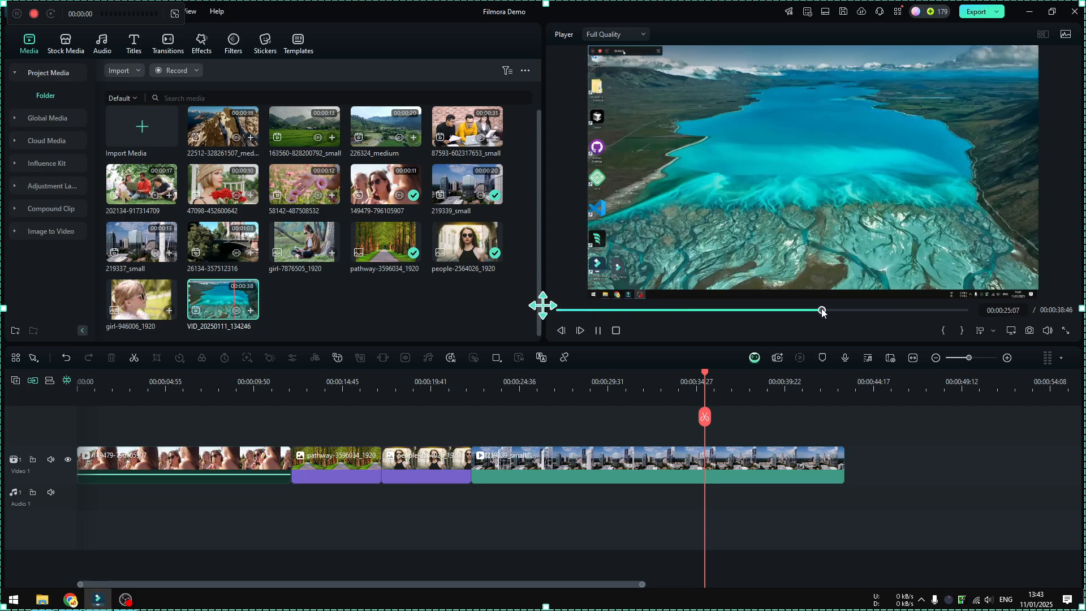
pyautogui.click(876, 311)
pyautogui.click(912, 311)
pyautogui.click(937, 310)
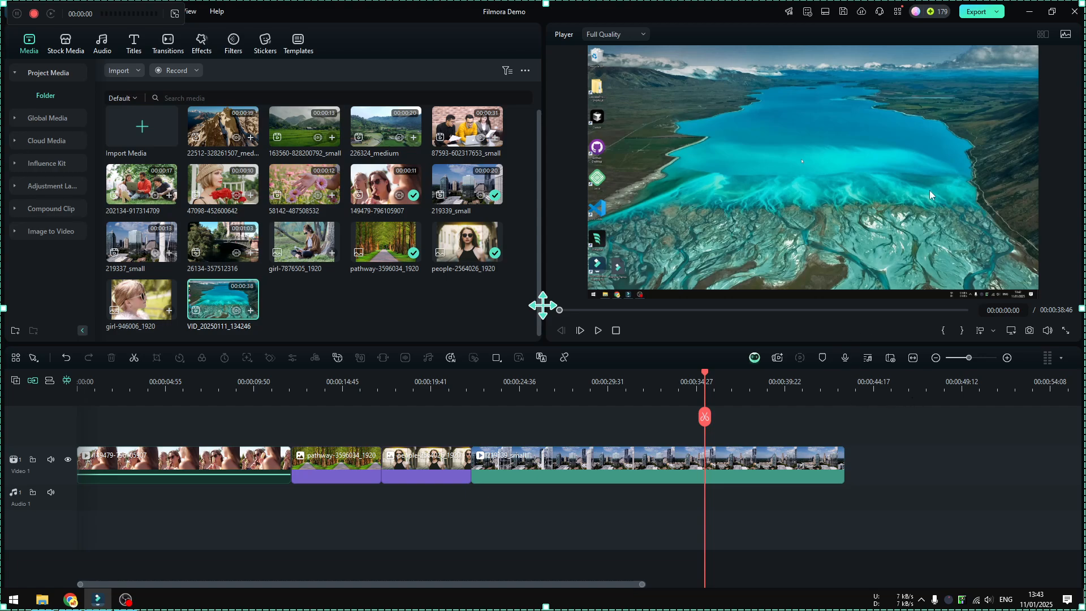
# Move the timeline playhead to 00:00:20:34 within the people-2564026_1920 clip
pyautogui.click(439, 384)
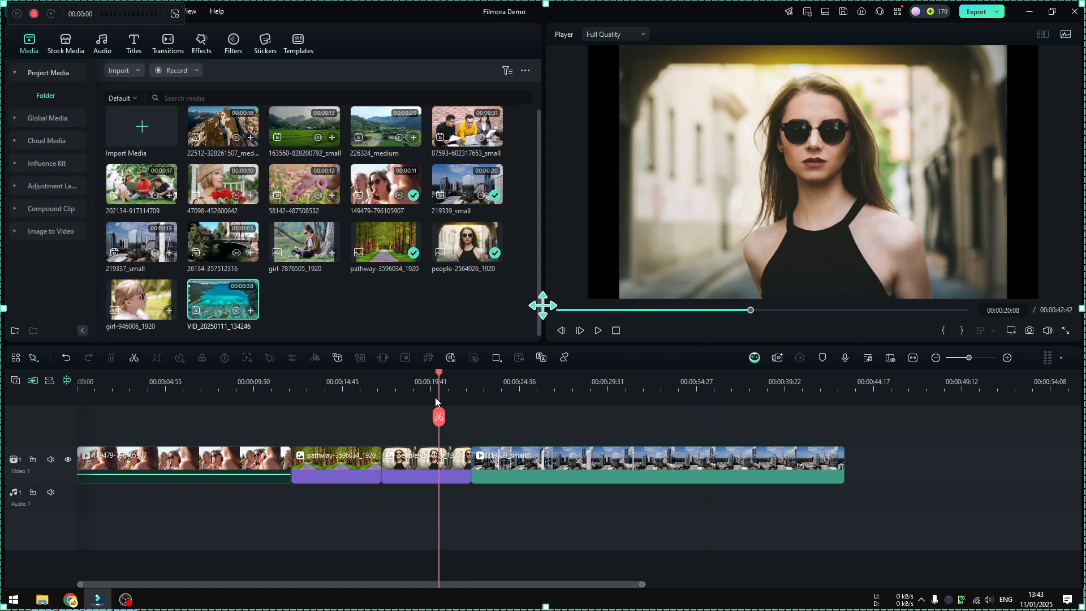
pyautogui.moveTo(439, 415); pyautogui.dragTo(448, 416)
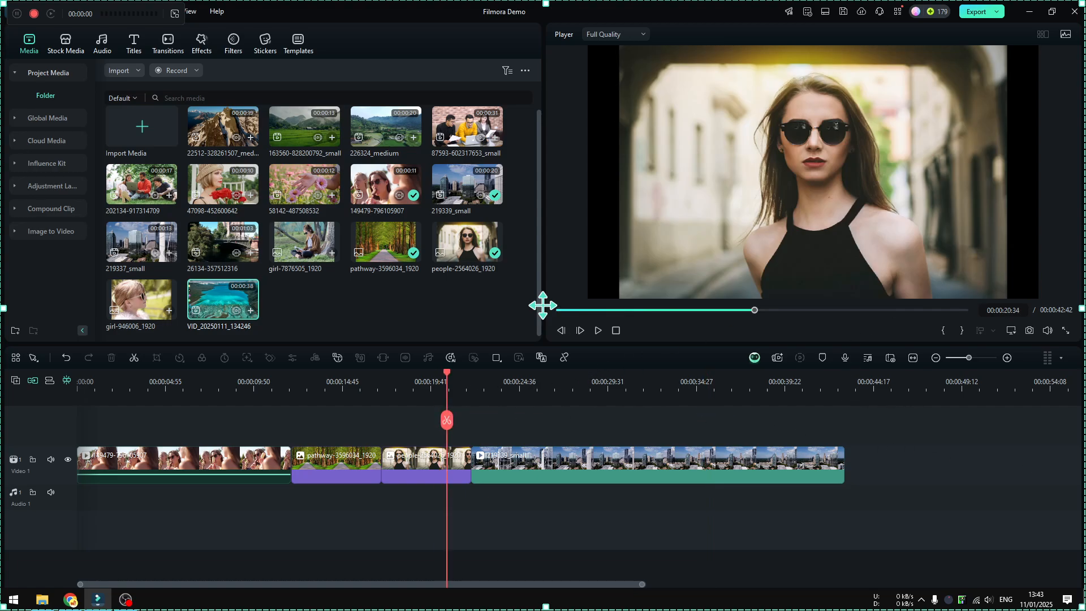